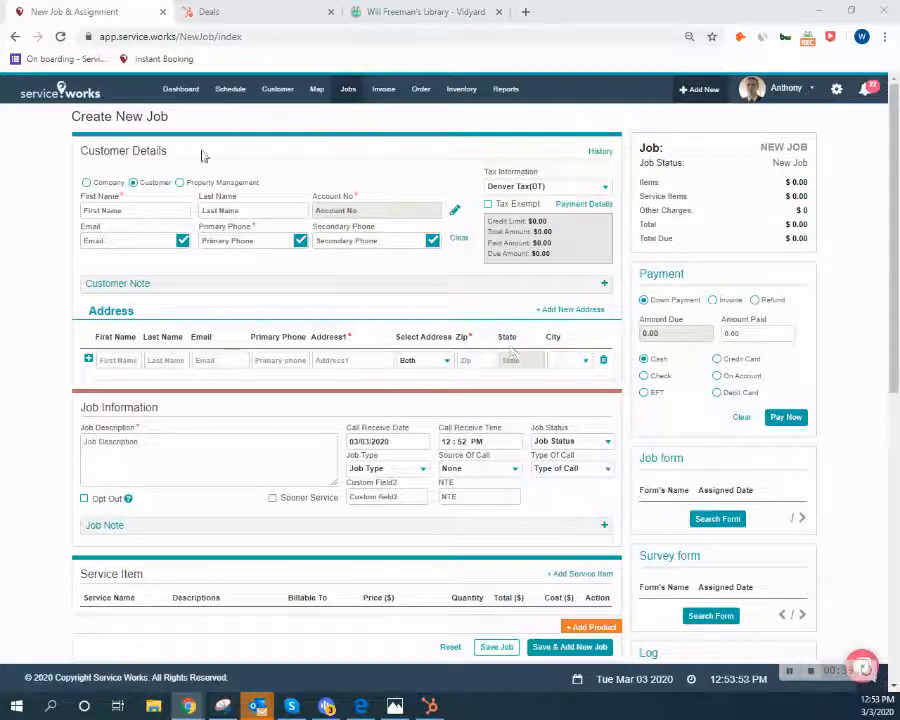
Open the job form search list and browse the available forms.
left_click_drag(179, 119, 74, 123)
left_click(187, 116)
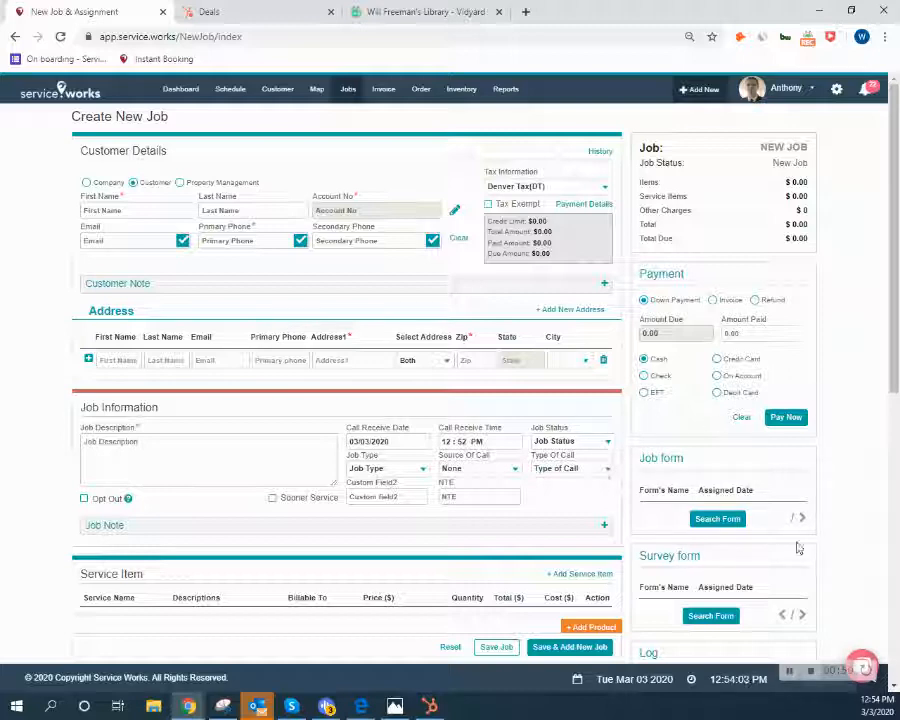
left_click(718, 519)
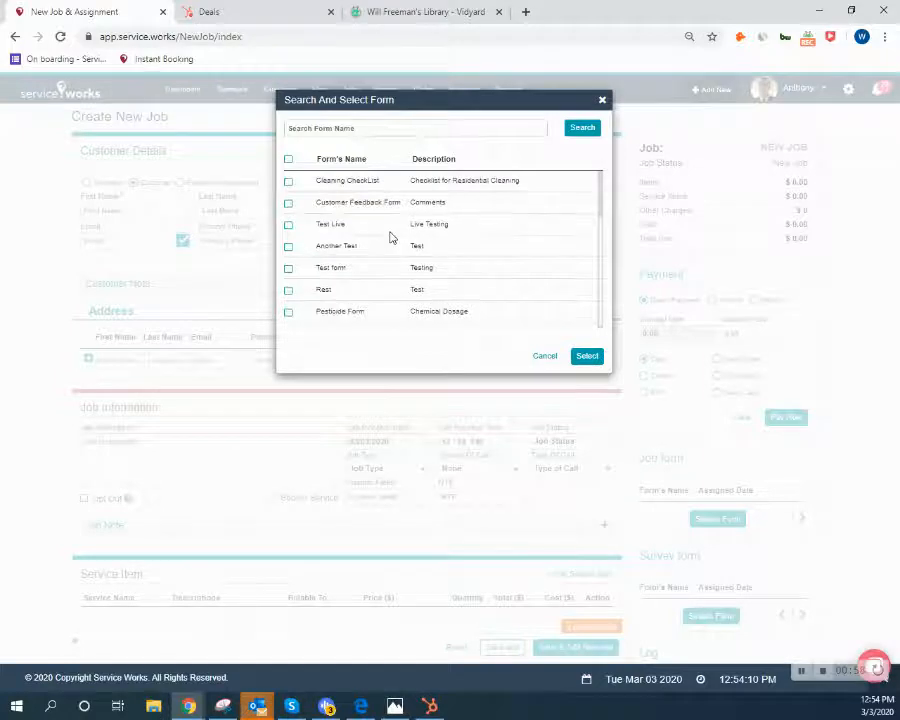
scroll(390, 236, "down", 3)
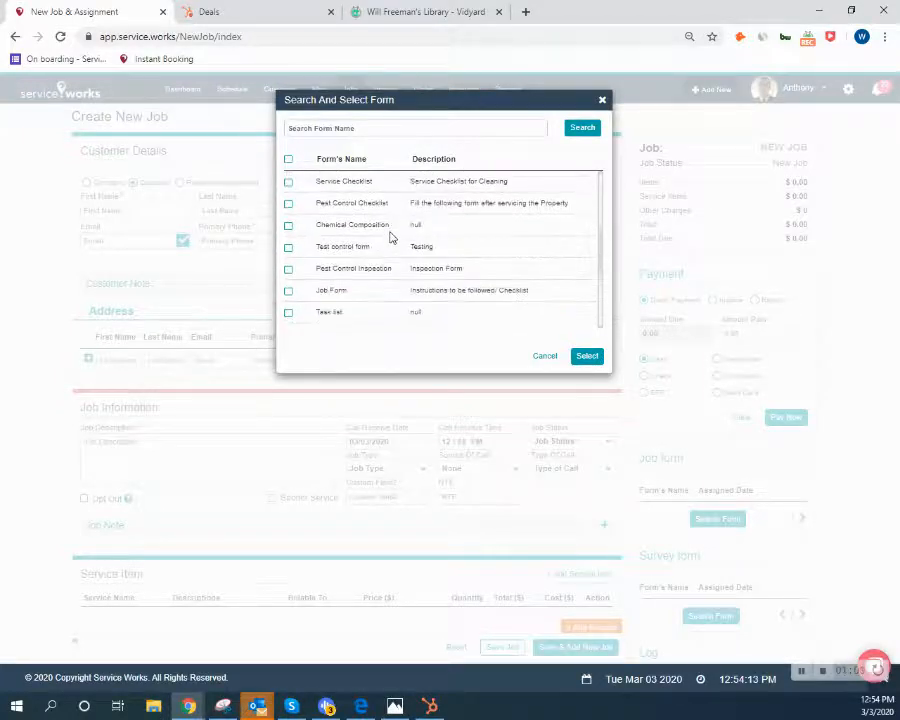
scroll(390, 236, "down", 4)
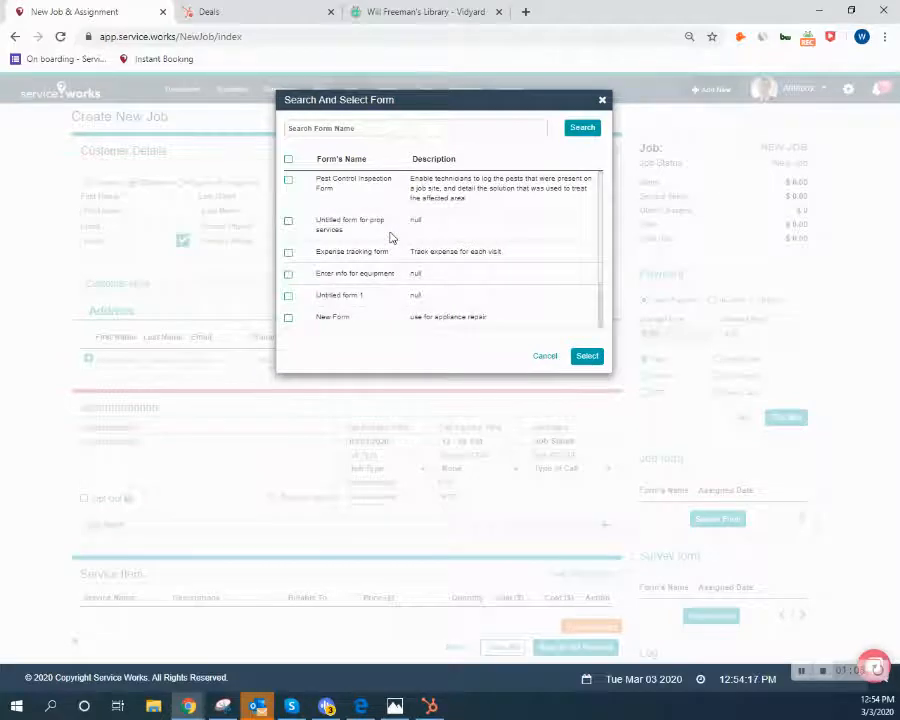
scroll(390, 236, "up", 7)
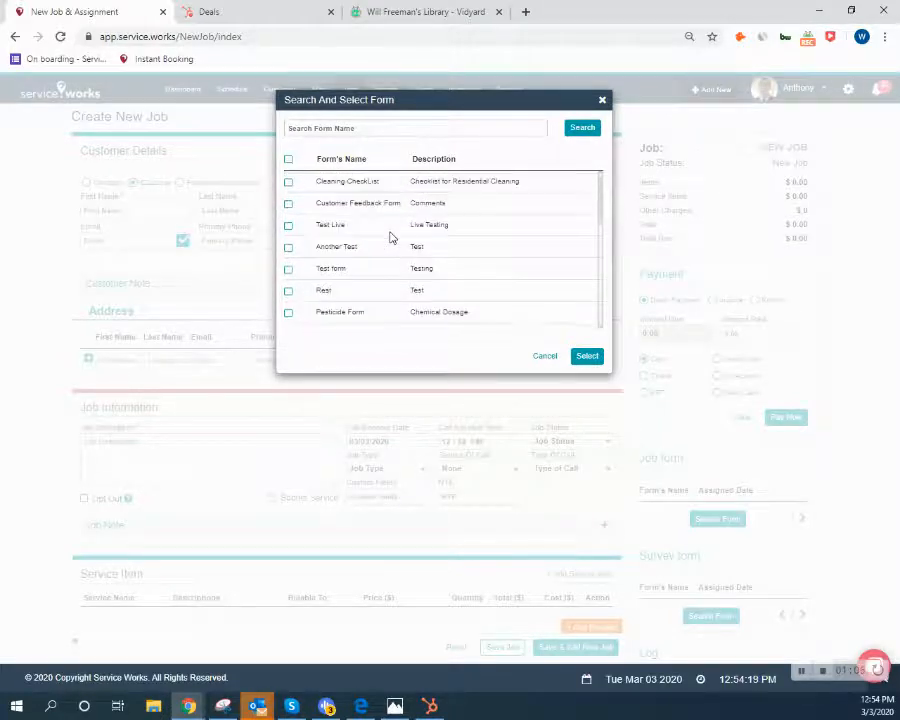
Tick Cleaning Checklist, Pesticide Form and Service Checklist and attach them to the job.
left_click(288, 182)
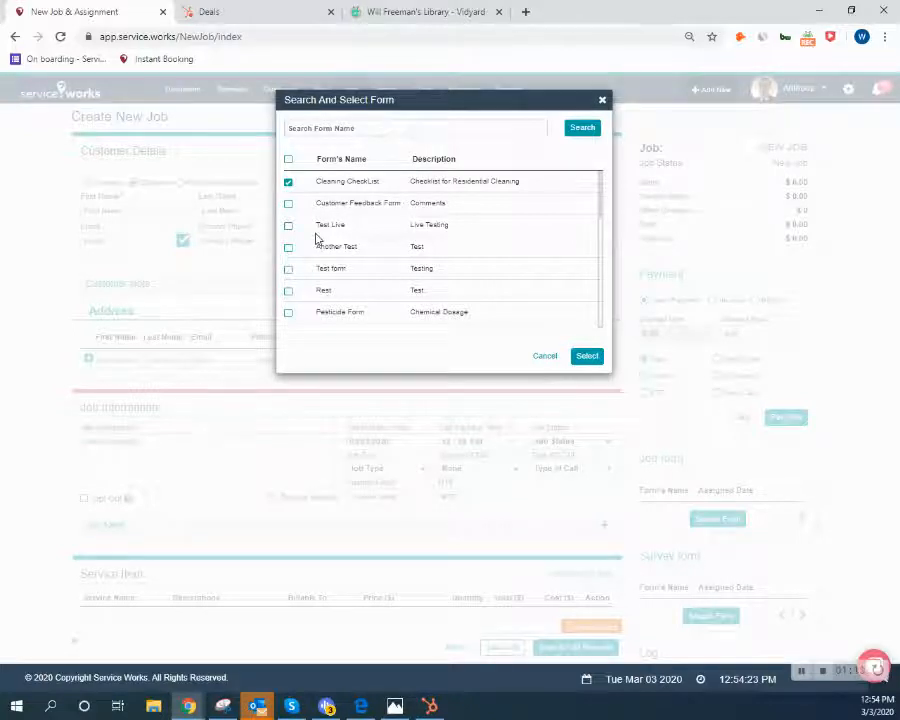
left_click(288, 313)
scroll(288, 302, "down", 4)
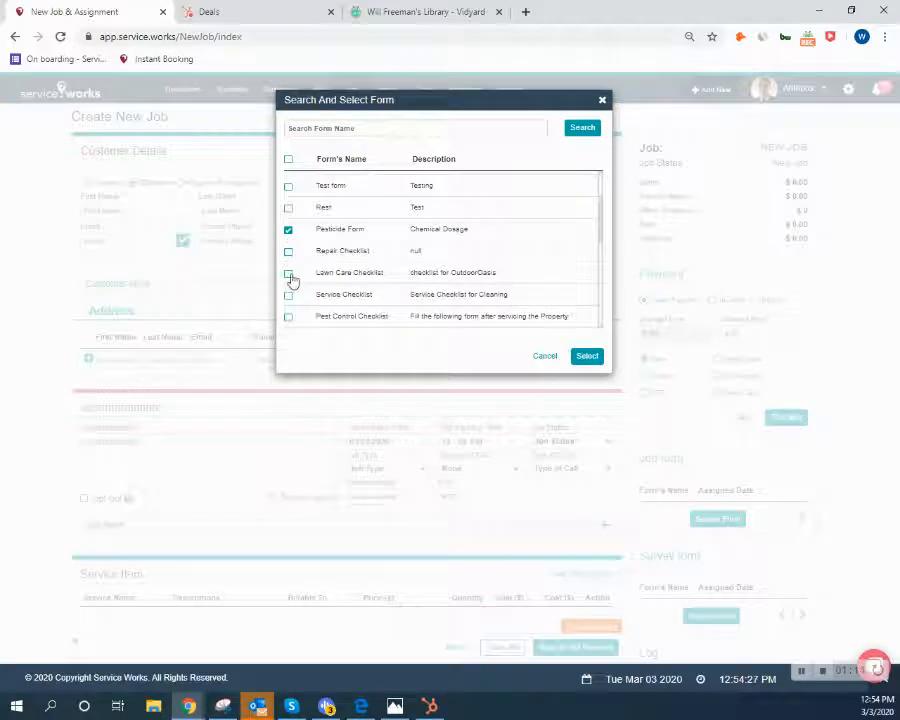
left_click(288, 295)
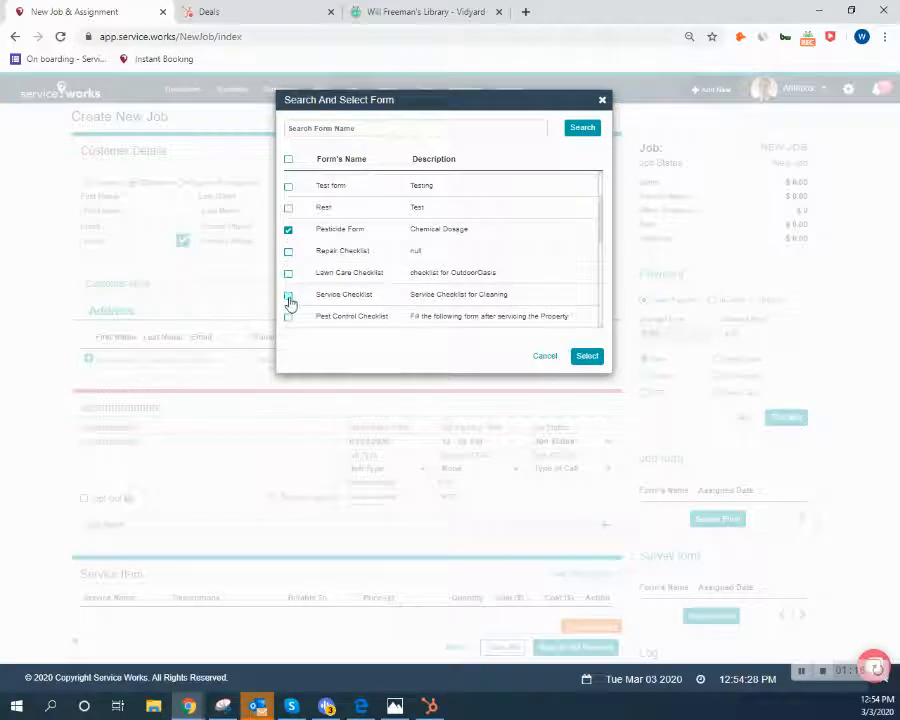
left_click(586, 357)
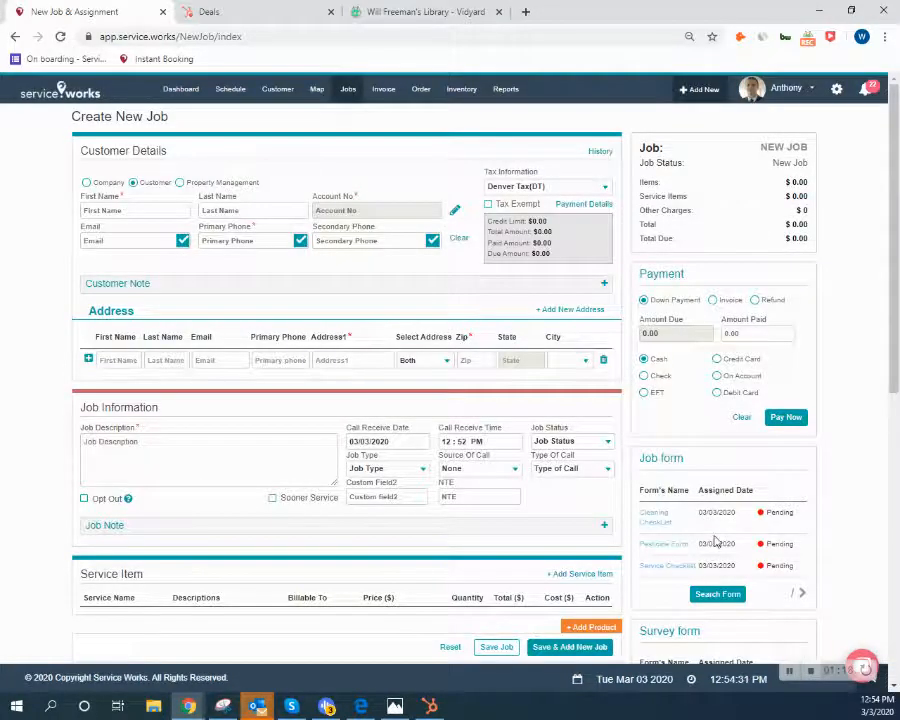
scroll(716, 541, "down", 1)
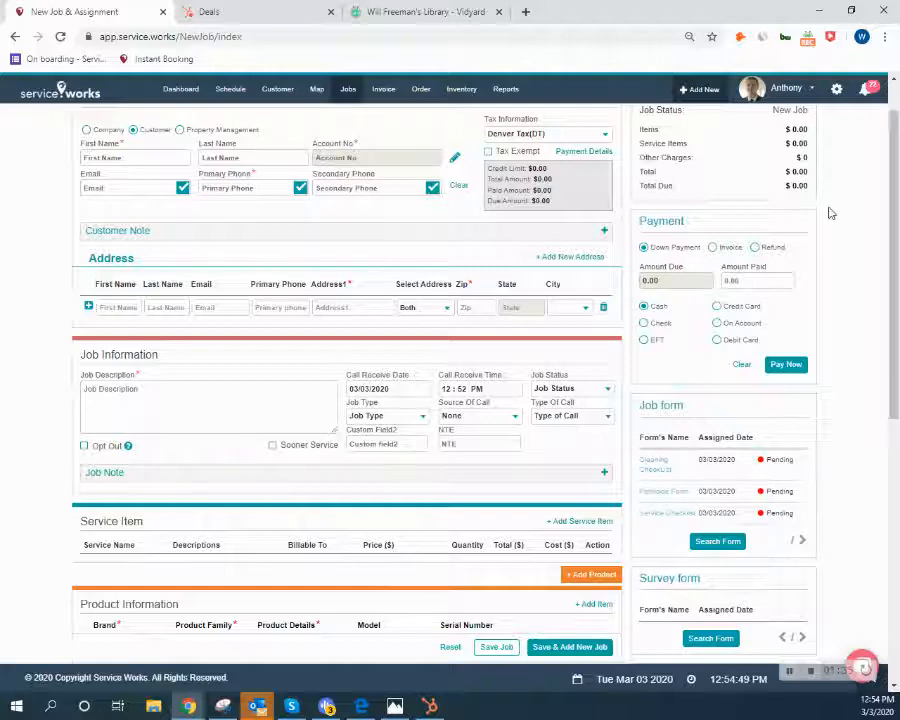
Go to Configuration > Forms and bring up the edit/delete options for New Form.
left_click(836, 91)
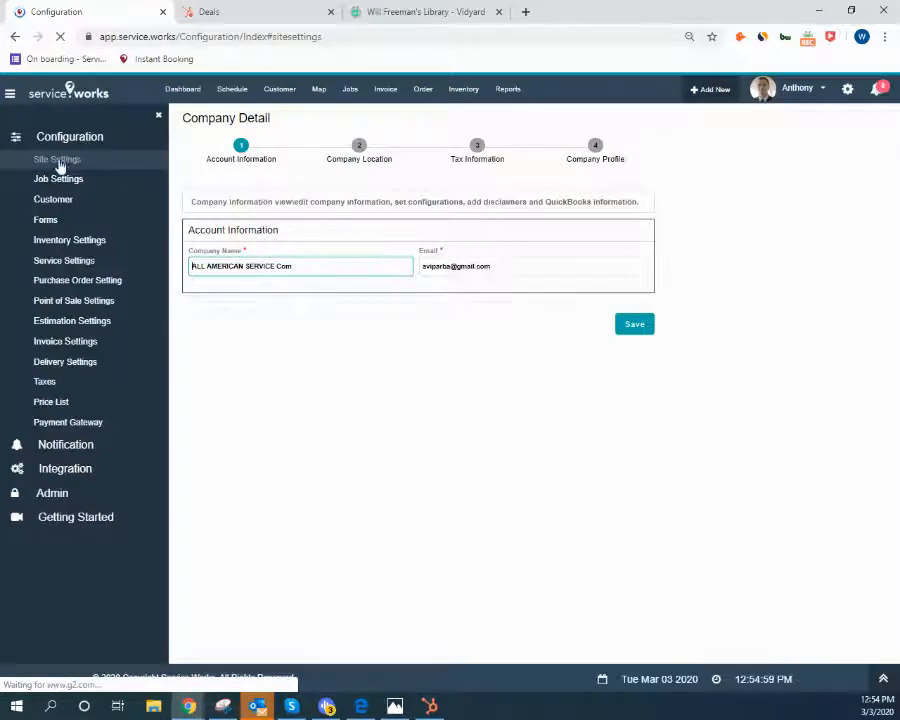
left_click(46, 221)
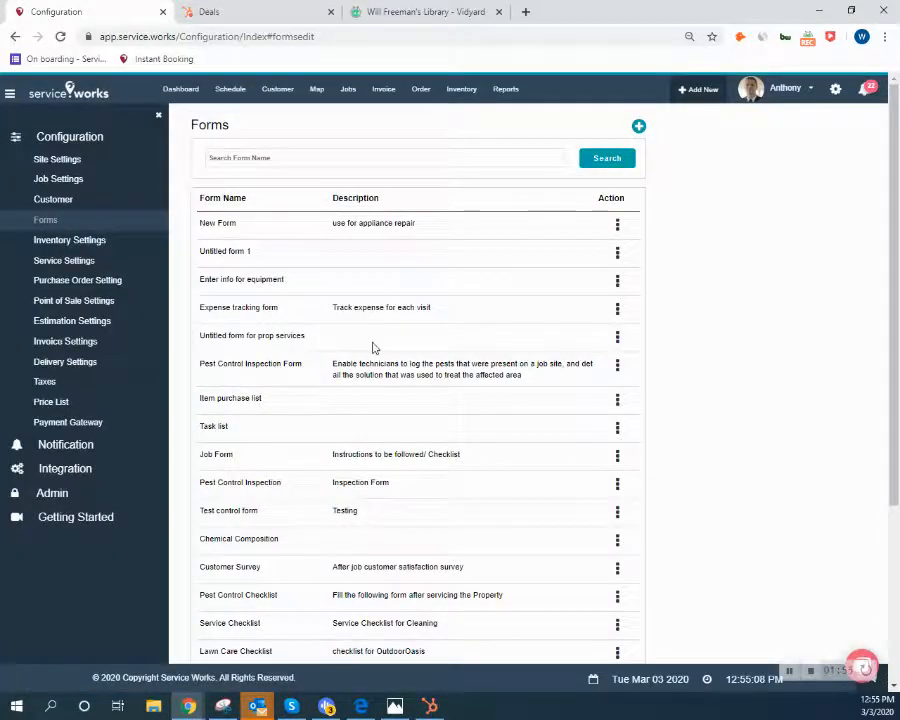
scroll(374, 344, "down", 3)
scroll(374, 344, "up", 3)
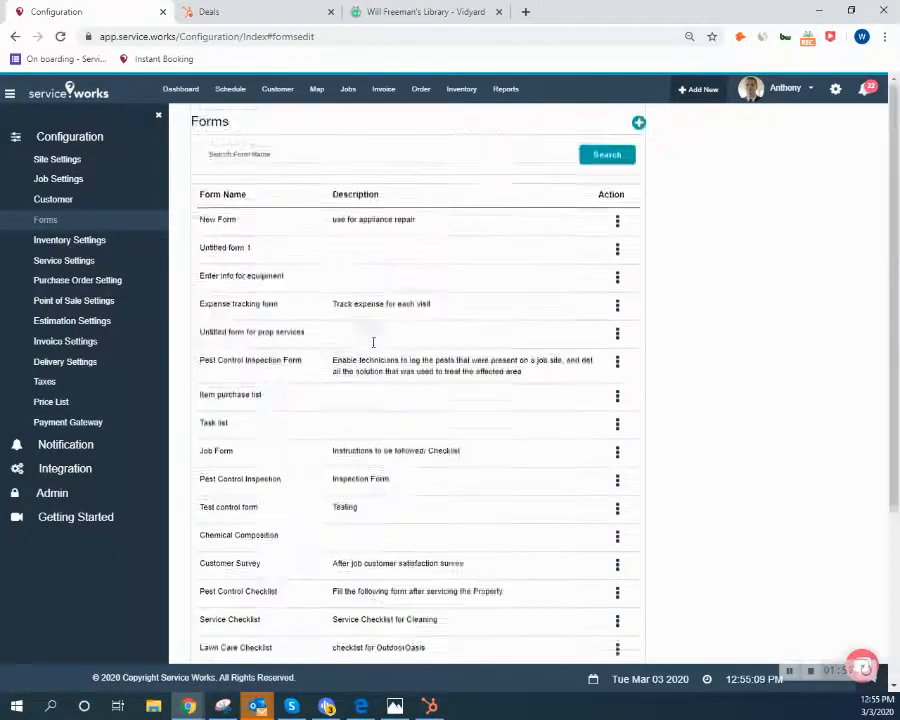
left_click(615, 227)
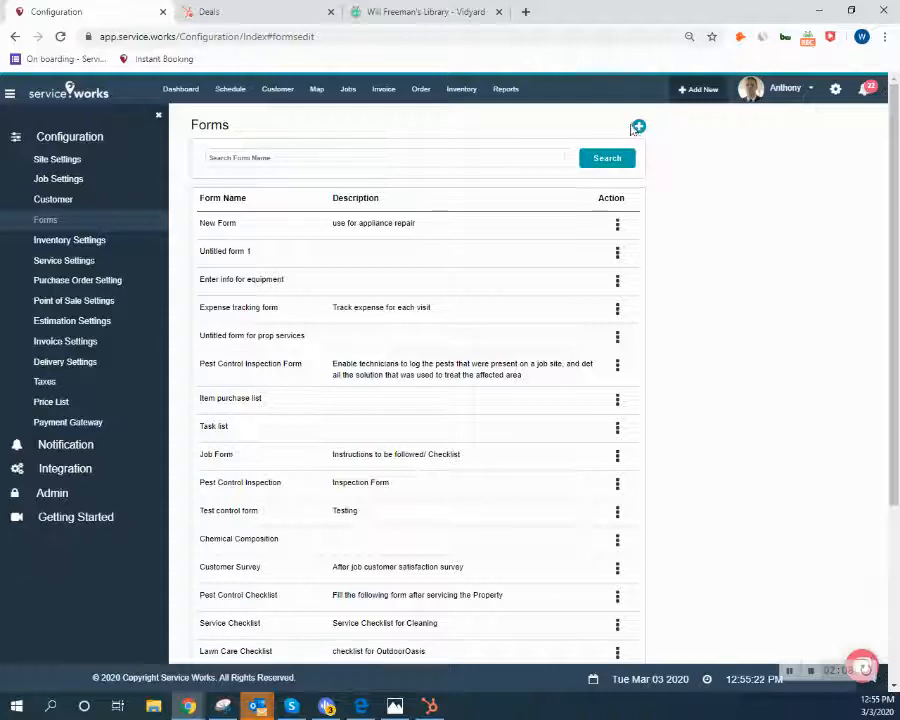
Create a new form titled 'New Job Form' with the description 'lawncare'.
left_click(638, 129)
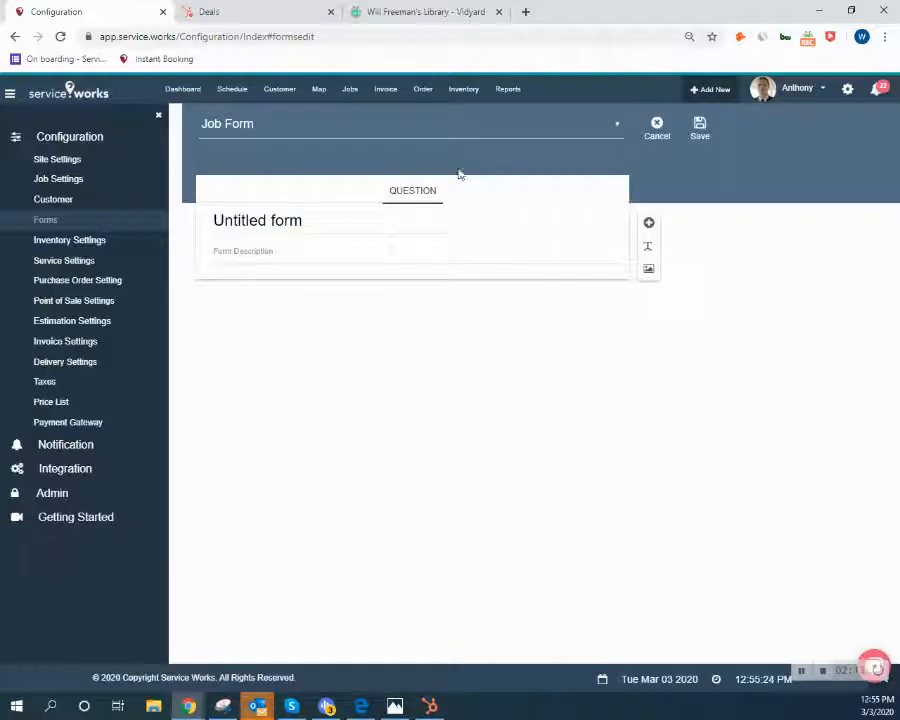
left_click_drag(326, 215, 193, 218)
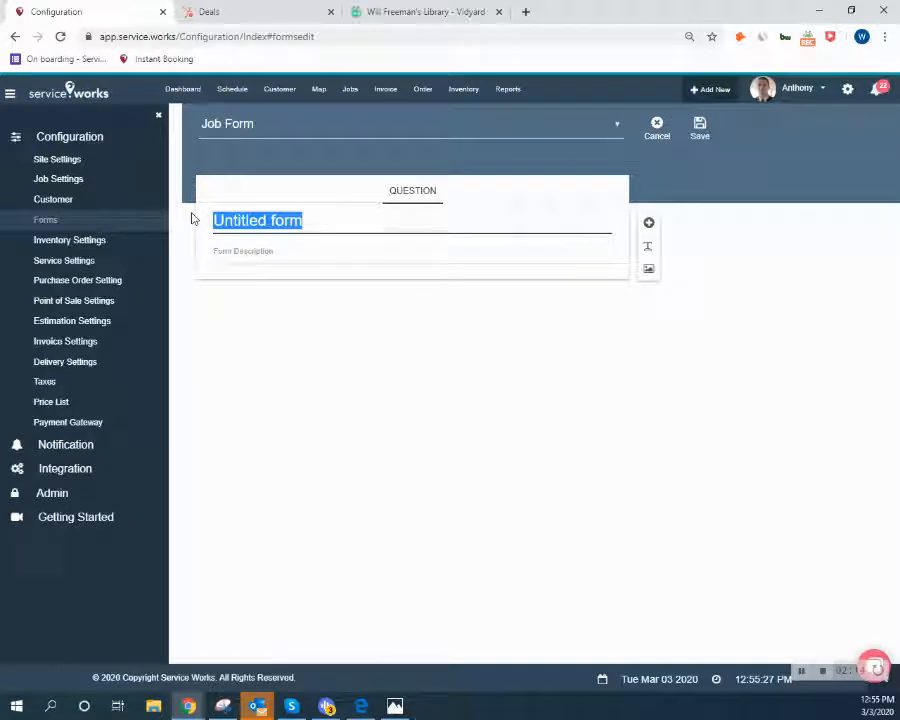
type("New")
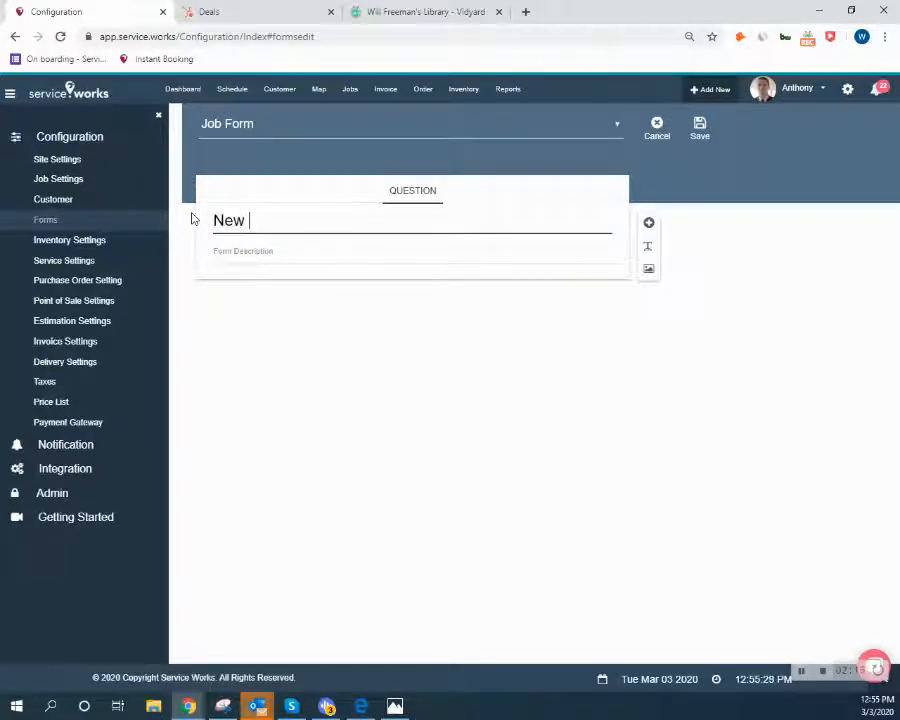
type(" Job Form")
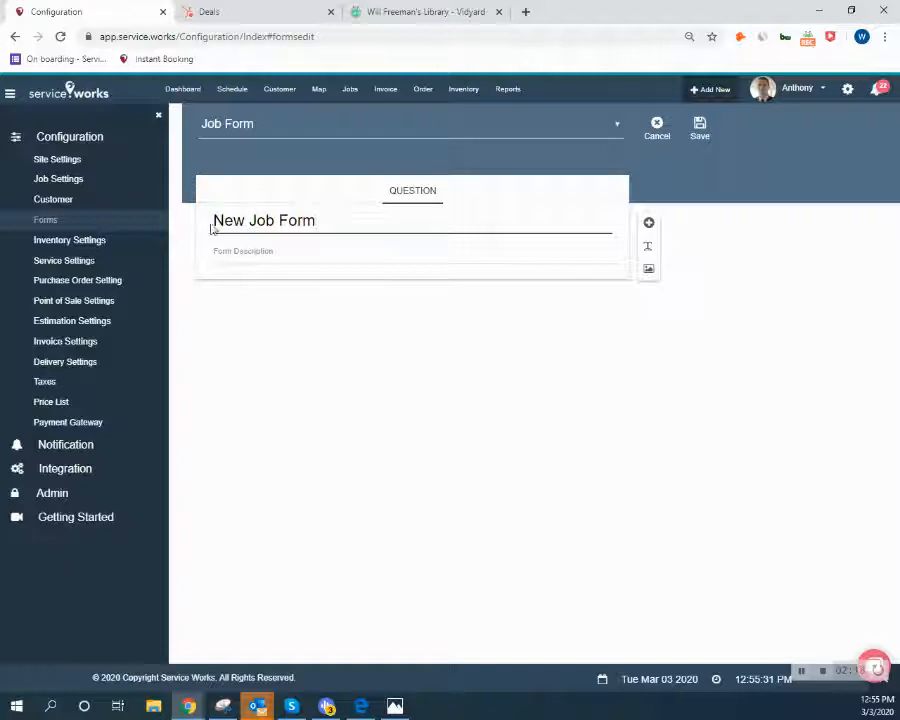
left_click(235, 246)
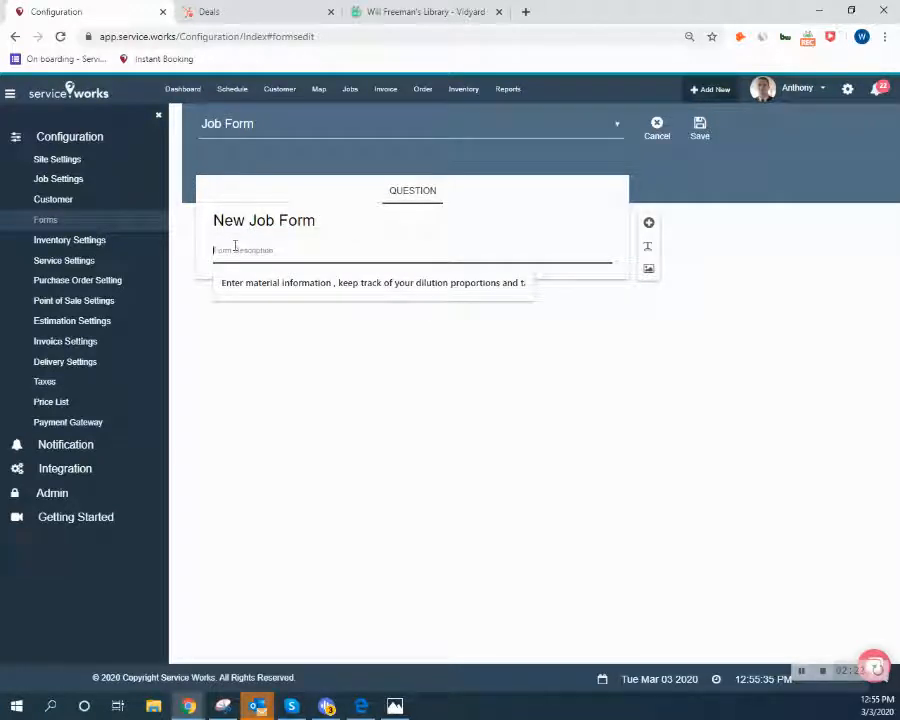
type("lawncare")
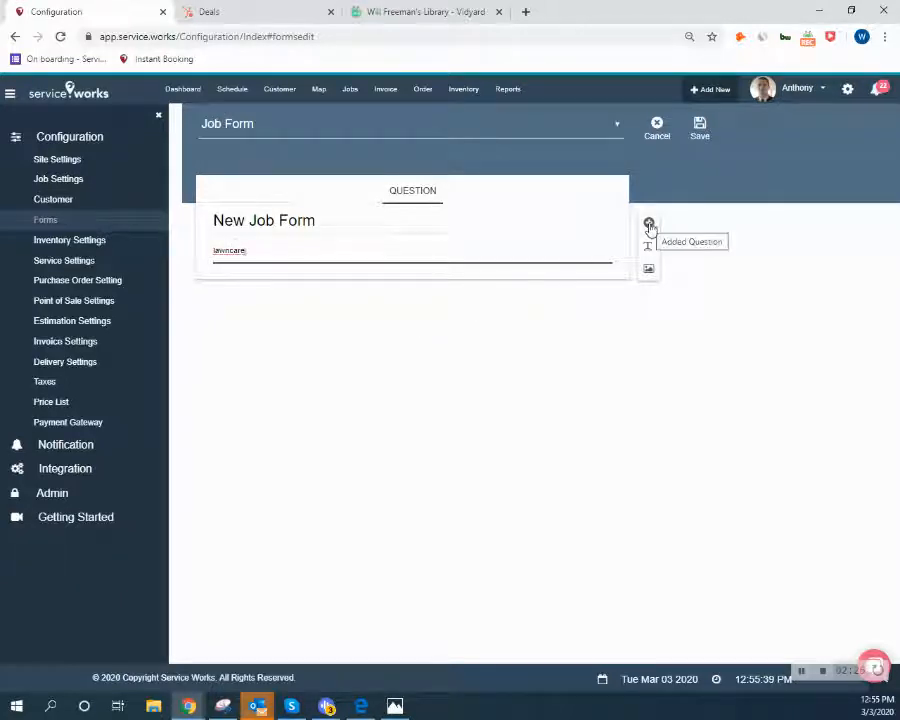
Add a multiple-choice question 'Did you mow the lawn?' with option Yes and a second option.
left_click(649, 223)
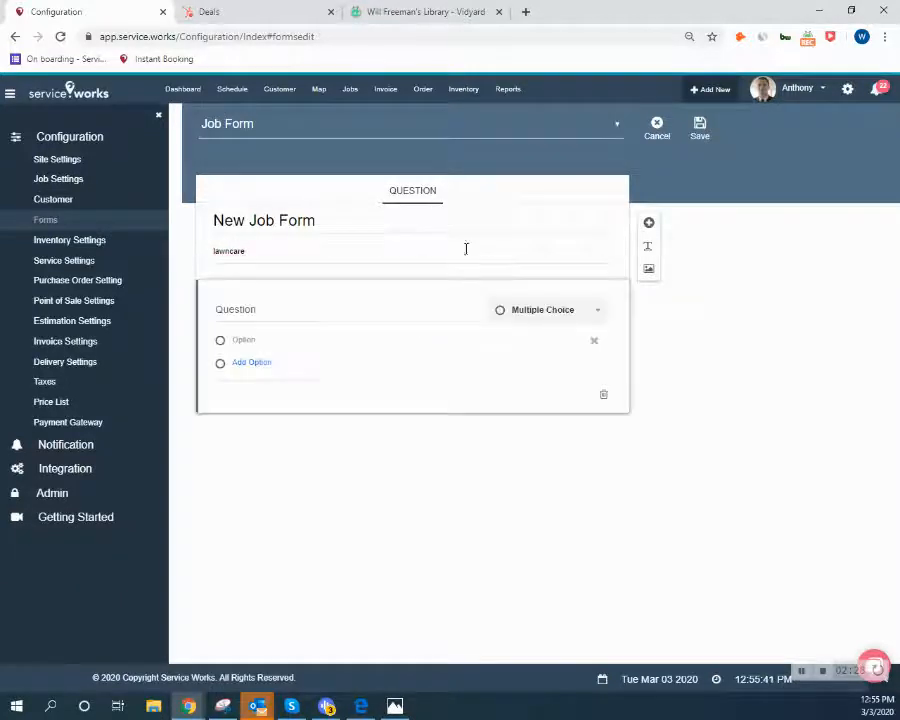
left_click(253, 309)
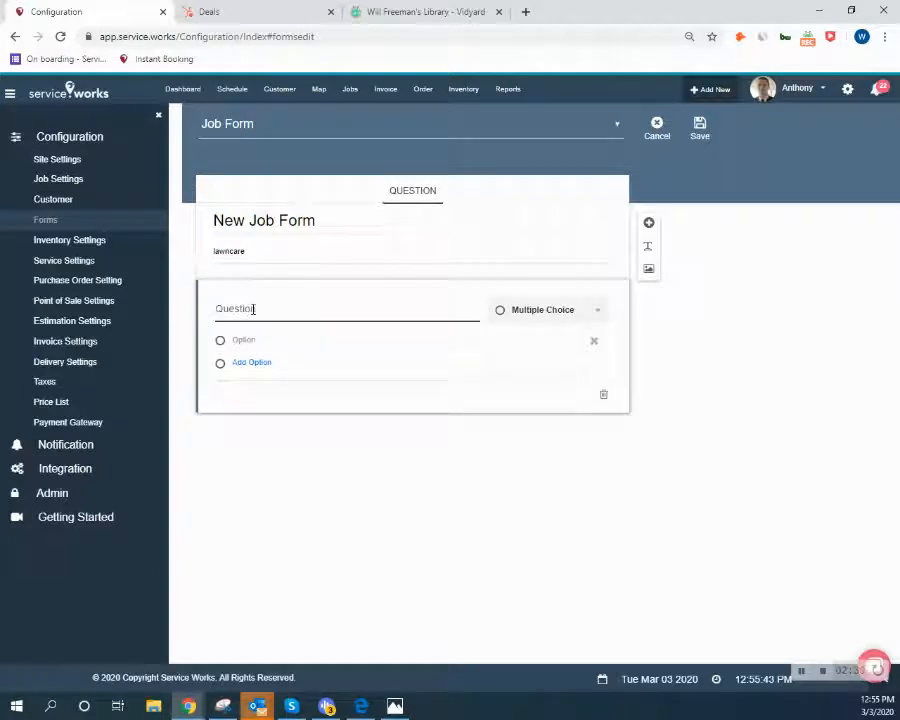
type("Qid you no")
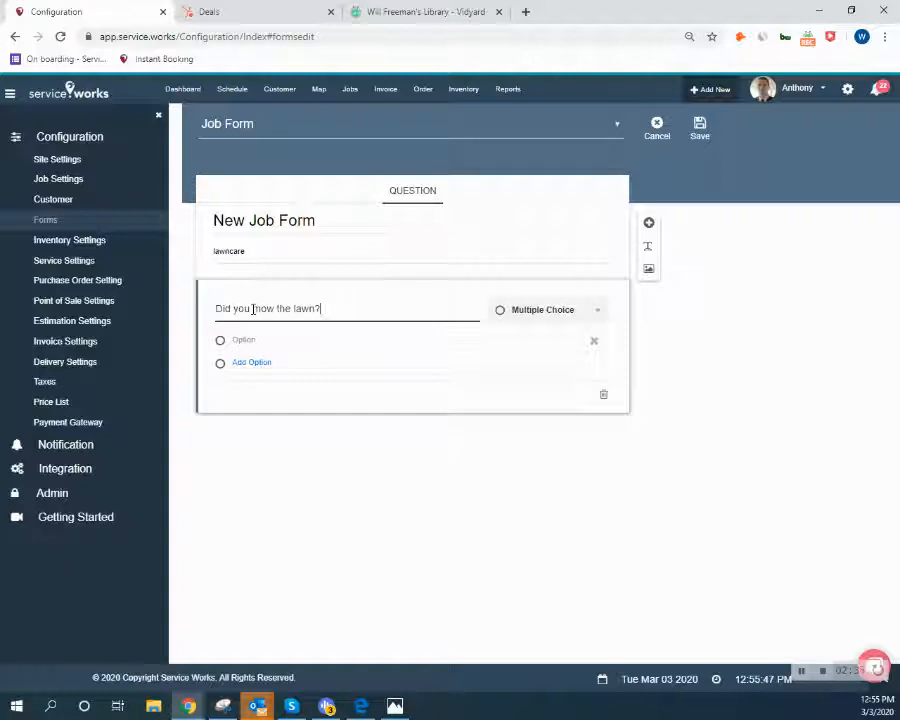
left_click(243, 343)
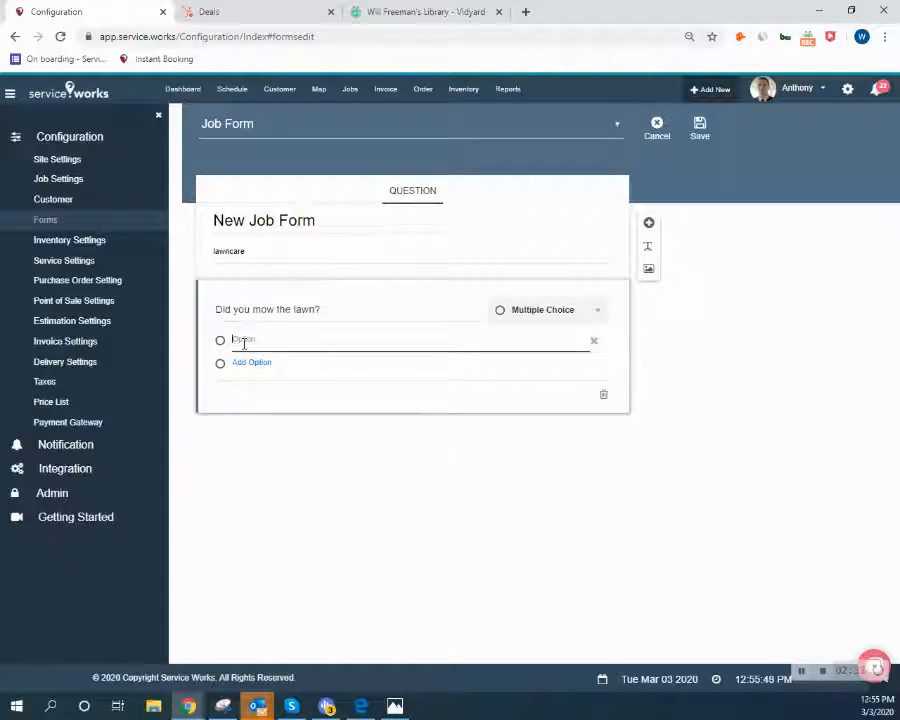
type("Yes")
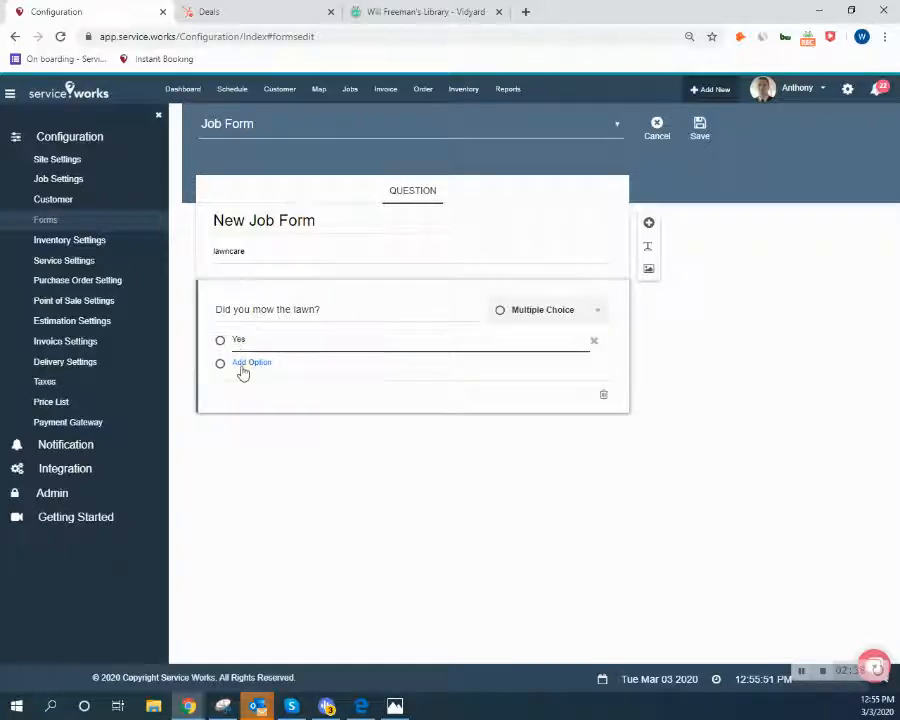
left_click(246, 363)
left_click(242, 368)
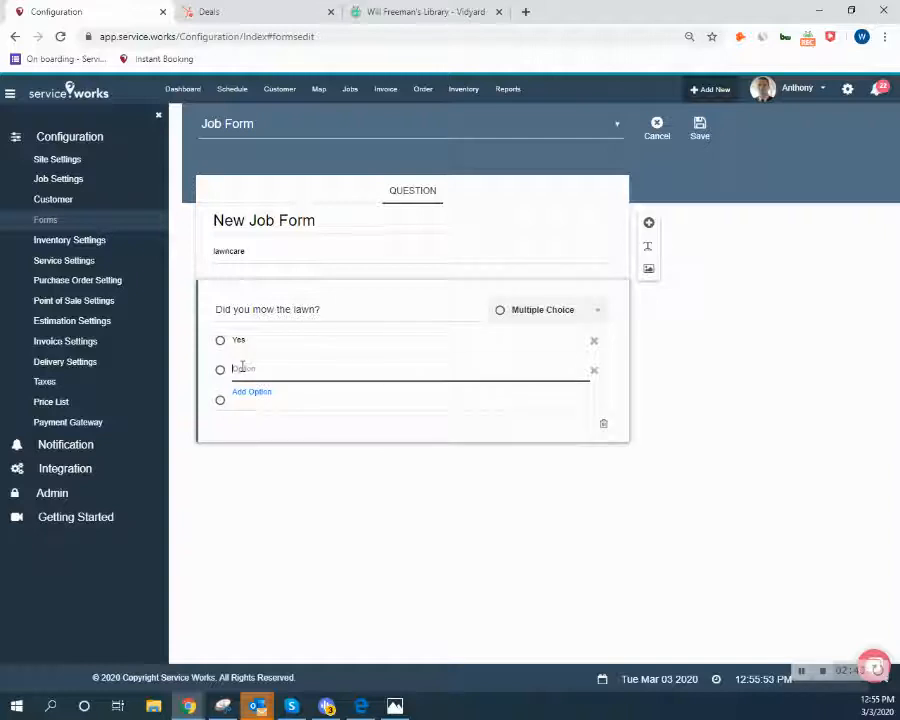
Cycle the question through Checkbox, Short Answer, Paragraph and back to Multiple Choice.
left_click(547, 312)
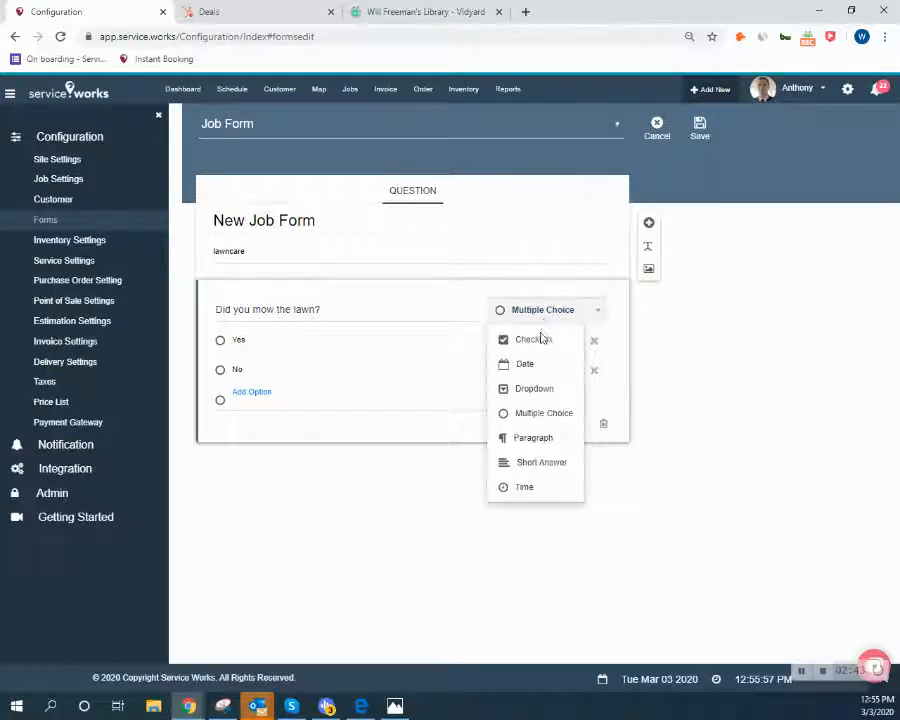
left_click(535, 340)
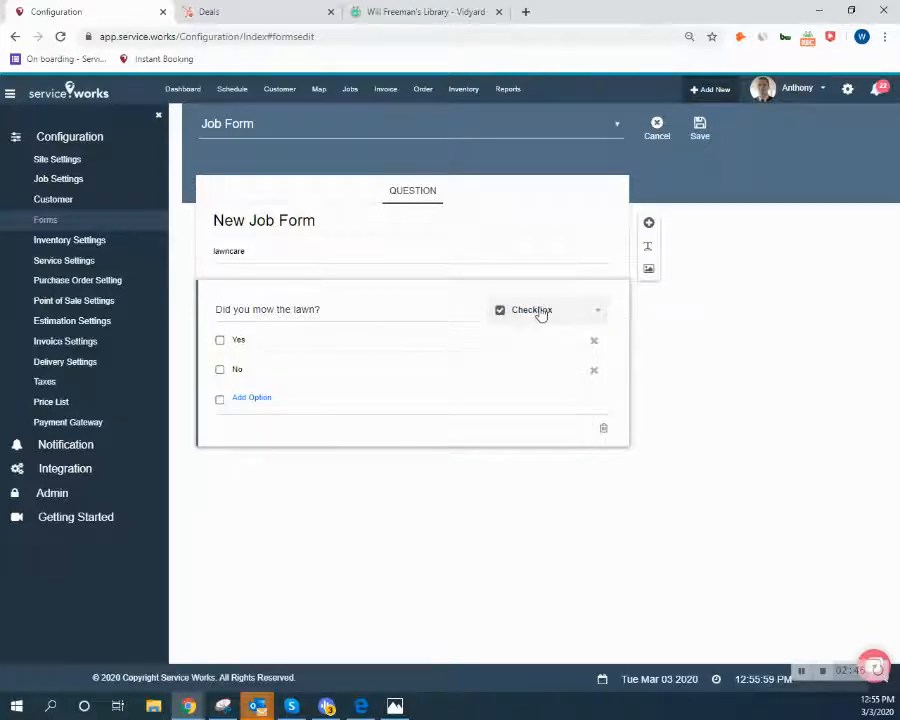
left_click(540, 314)
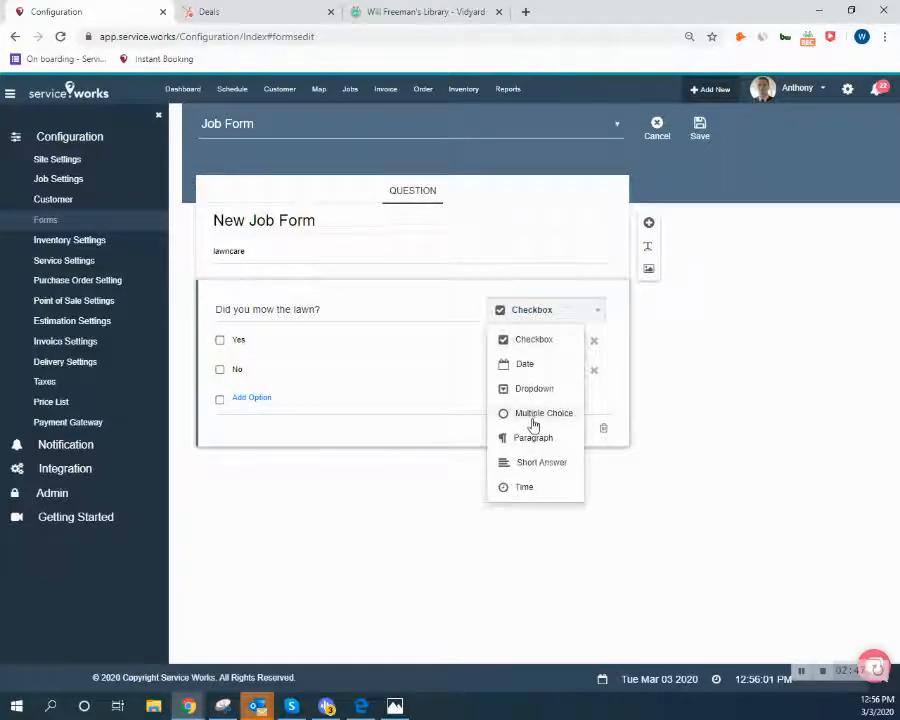
left_click(535, 461)
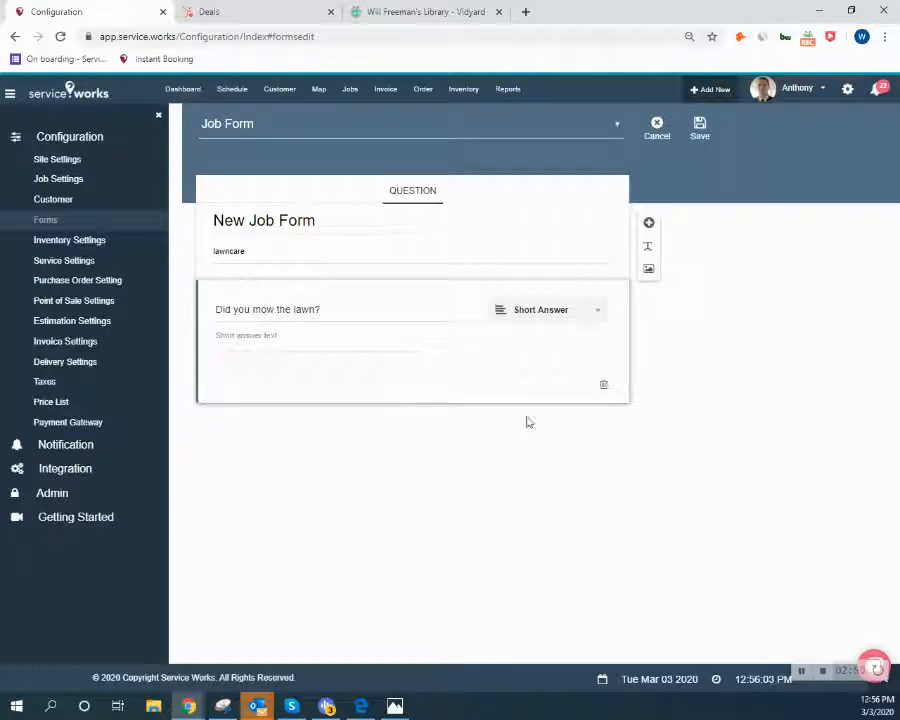
left_click(537, 315)
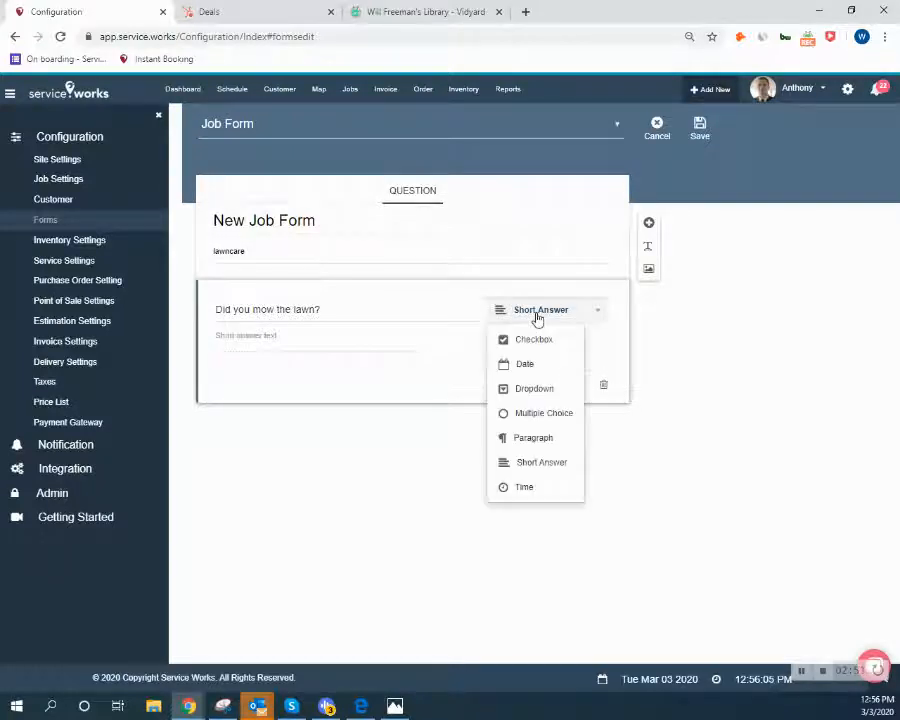
left_click(527, 448)
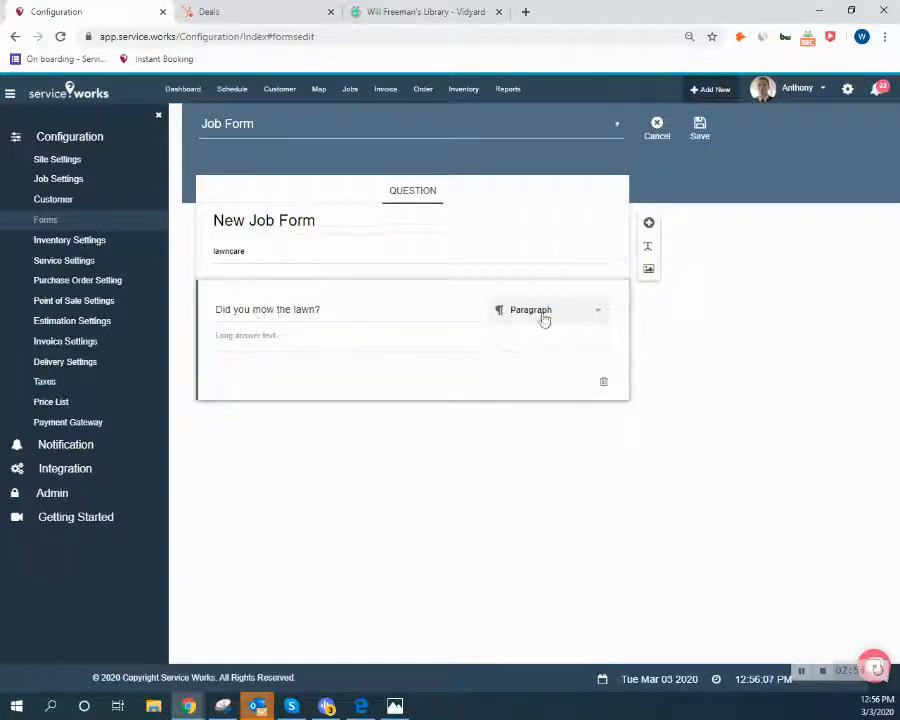
left_click(542, 316)
left_click(534, 413)
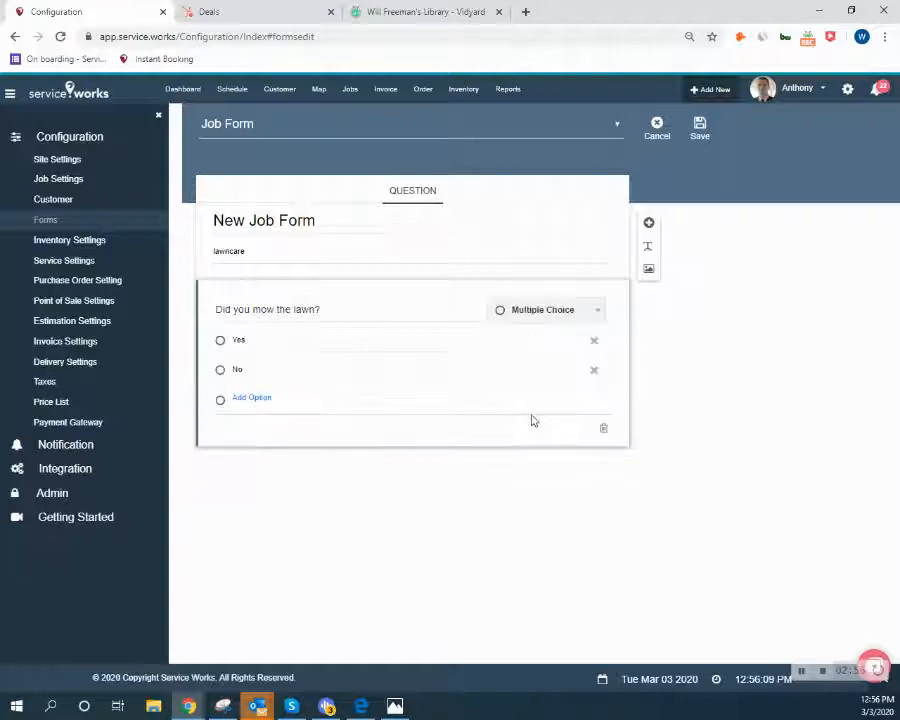
Set the question type to Dropdown with numbered Yes and No options.
left_click(536, 321)
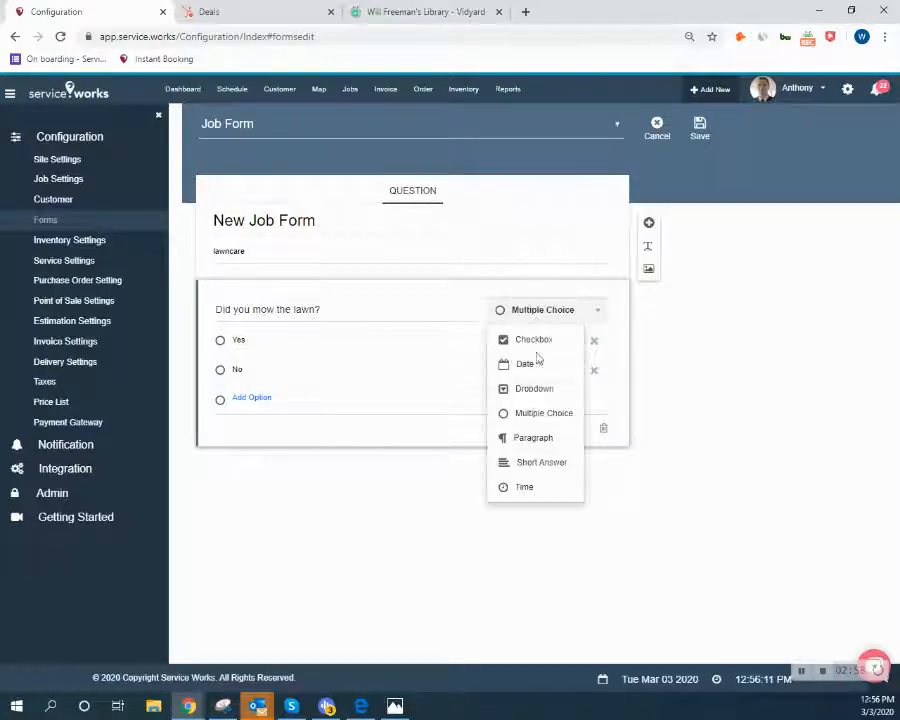
left_click(531, 391)
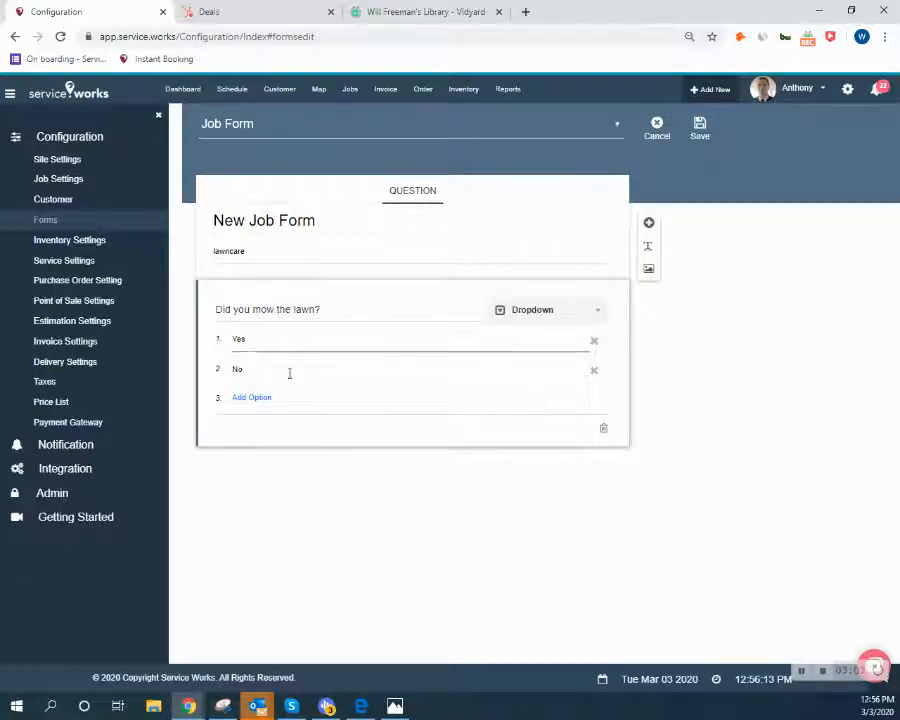
left_click(504, 308)
left_click(506, 306)
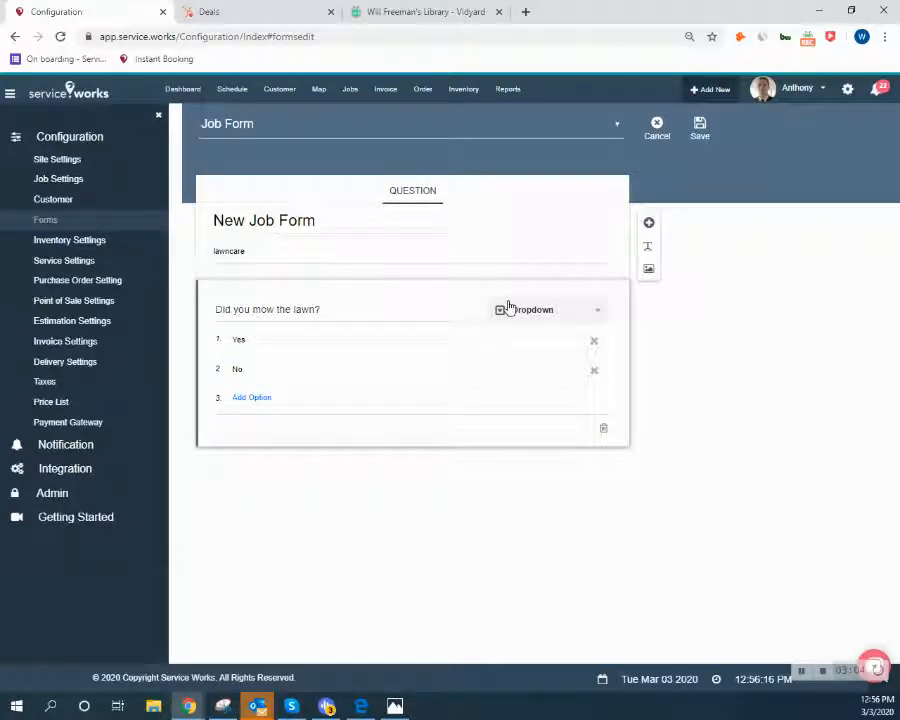
left_click(649, 248)
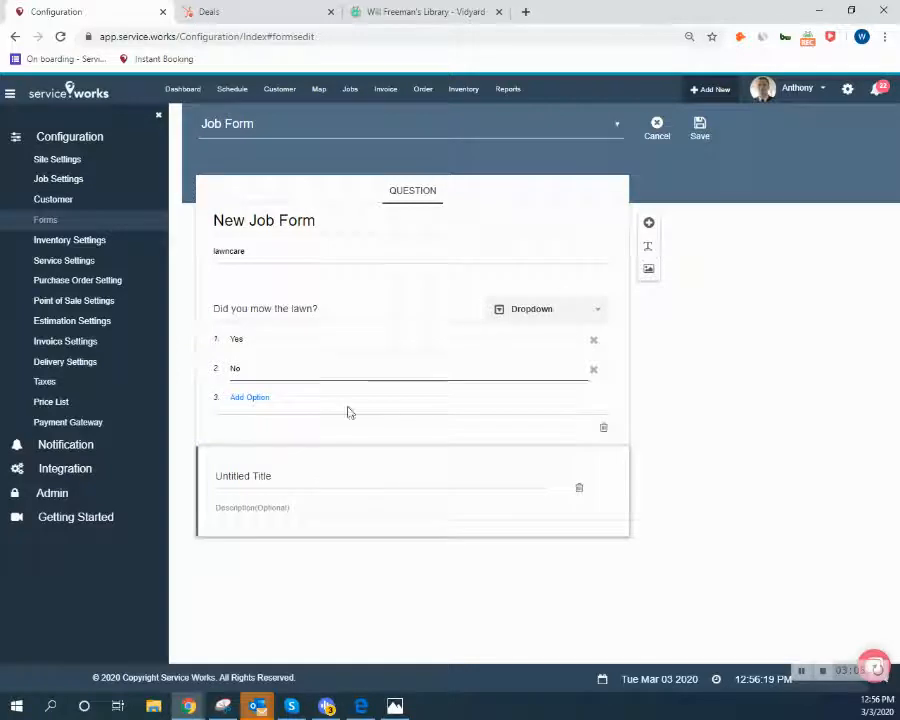
left_click(262, 482)
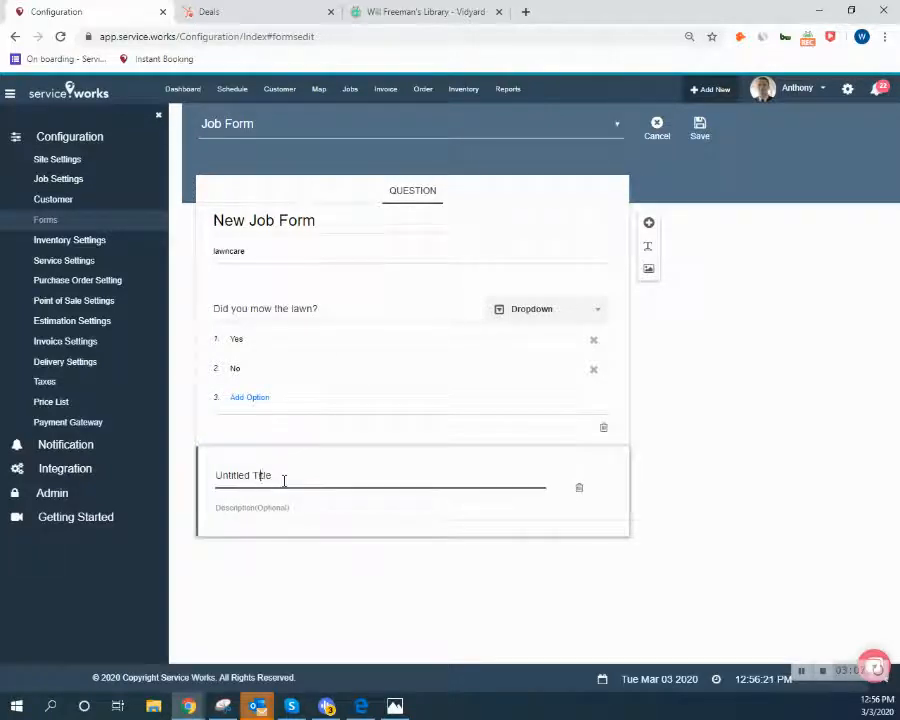
left_click(284, 481)
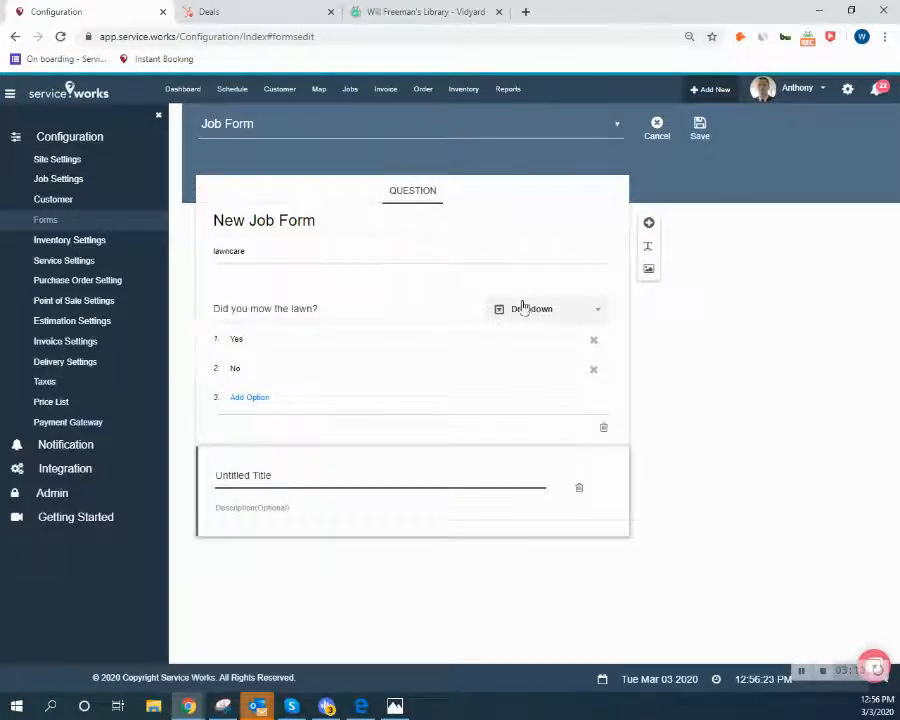
left_click(650, 273)
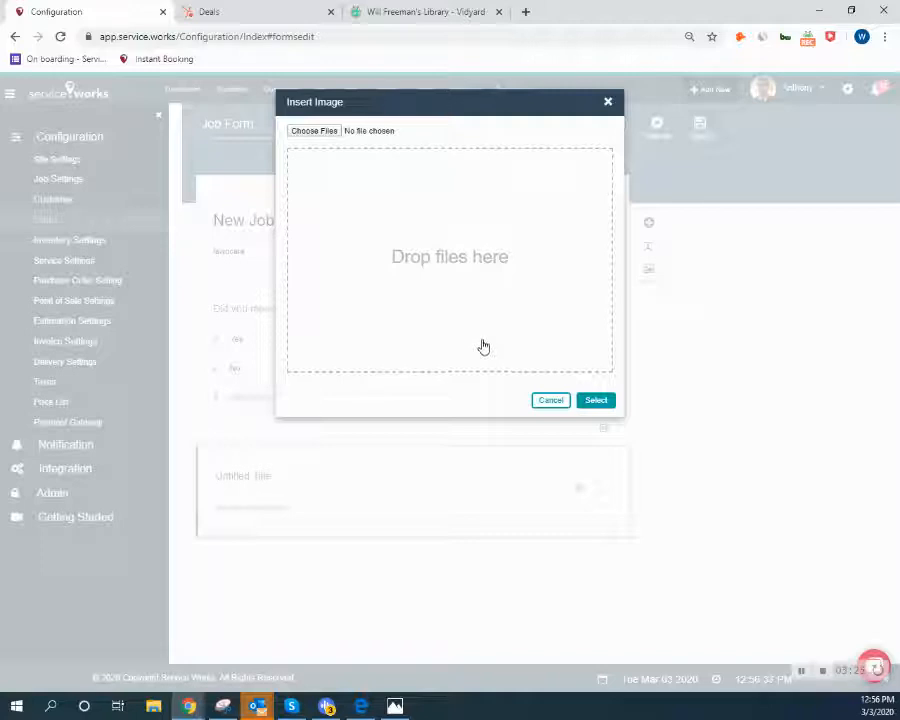
left_click(540, 401)
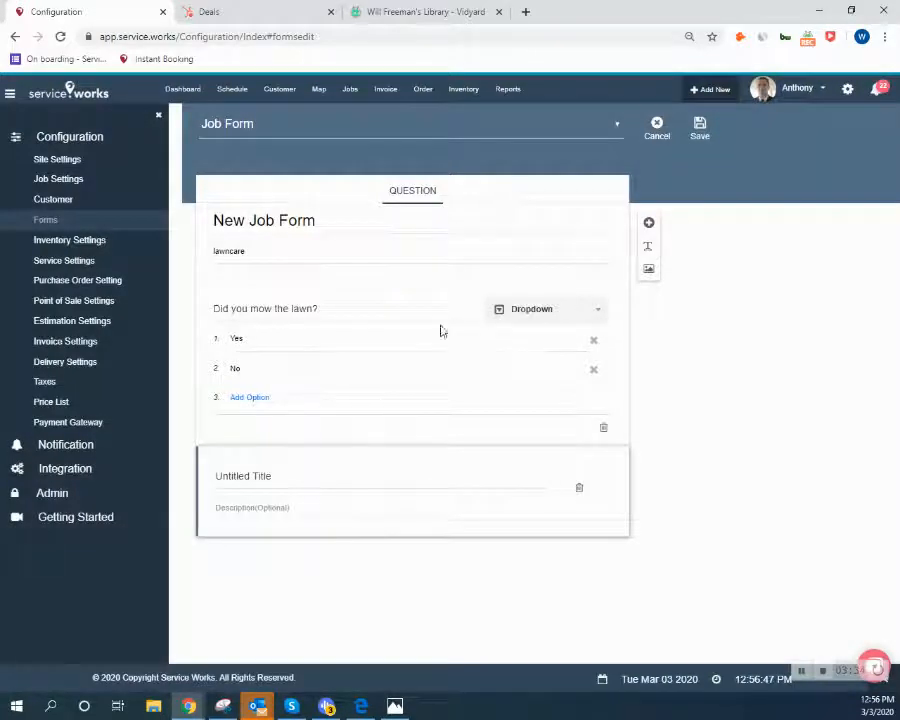
left_click(580, 490)
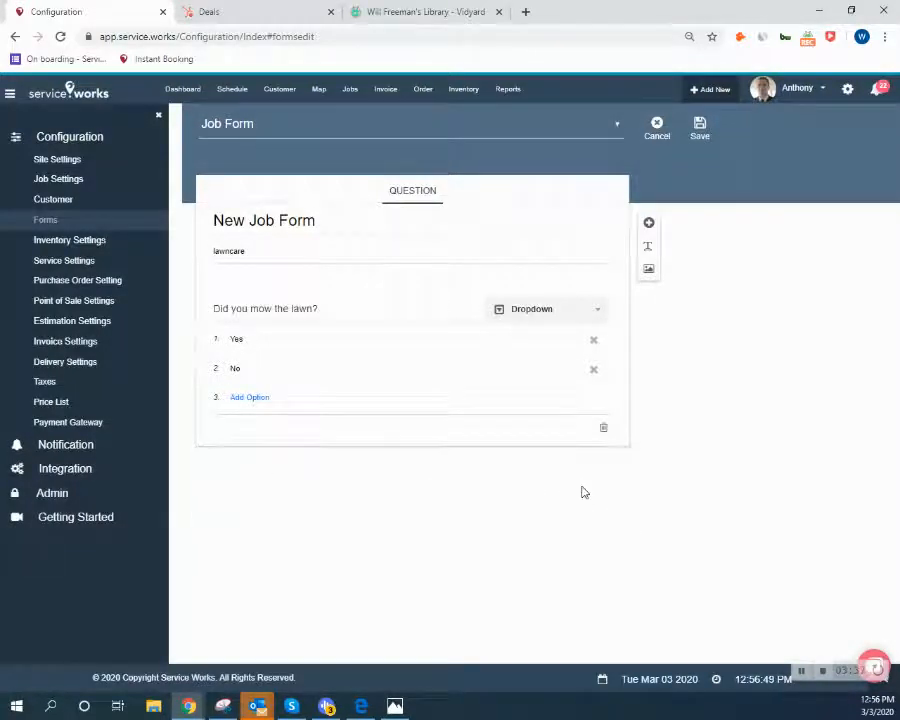
Change the lawn-mowing question to Checkbox and save New Job Form.
left_click(568, 309)
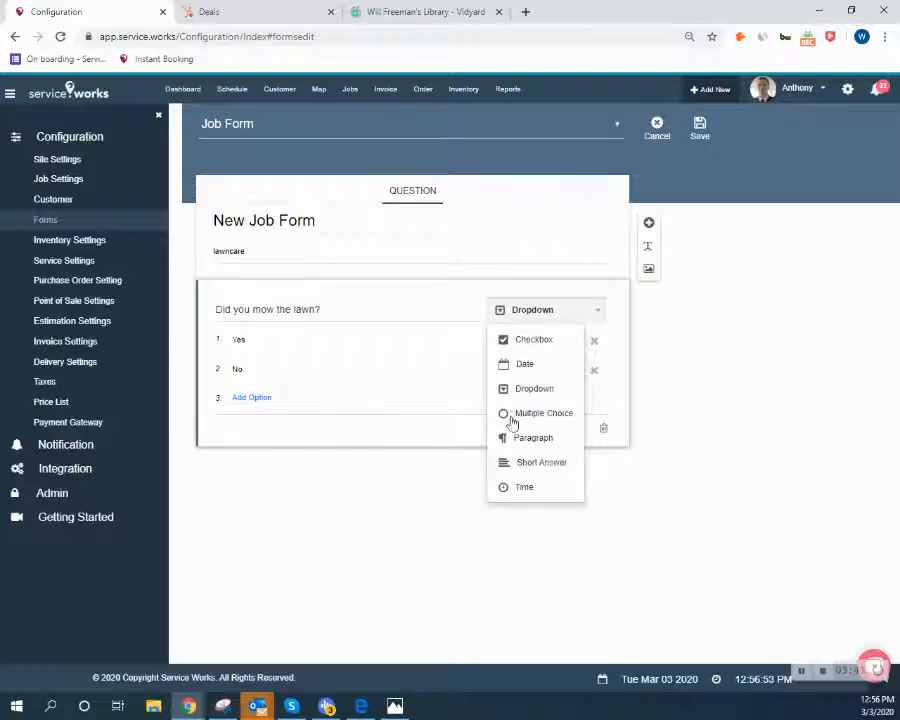
left_click(534, 341)
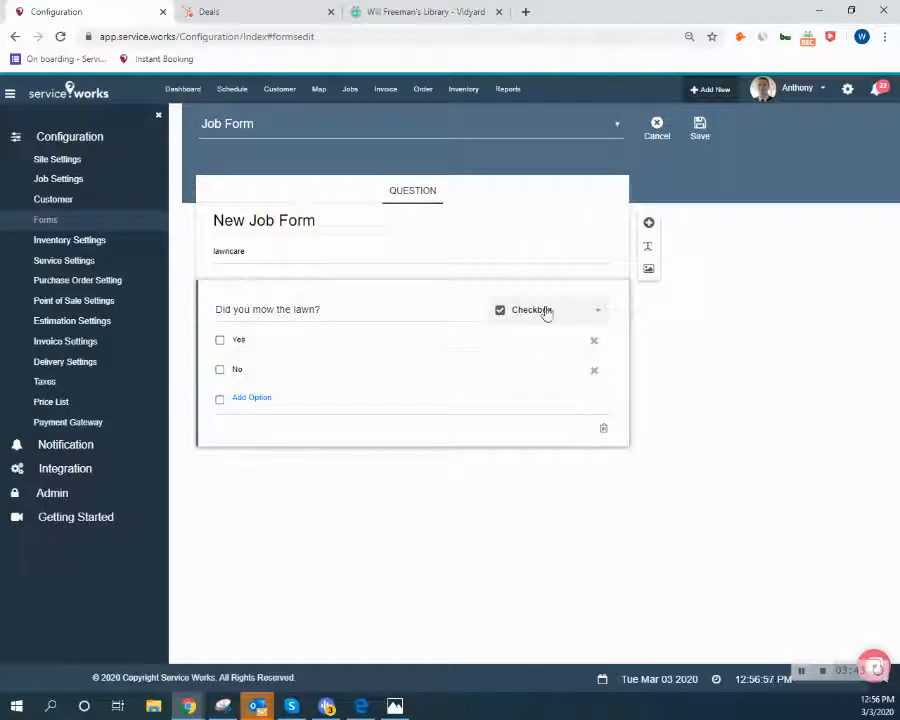
left_click(699, 125)
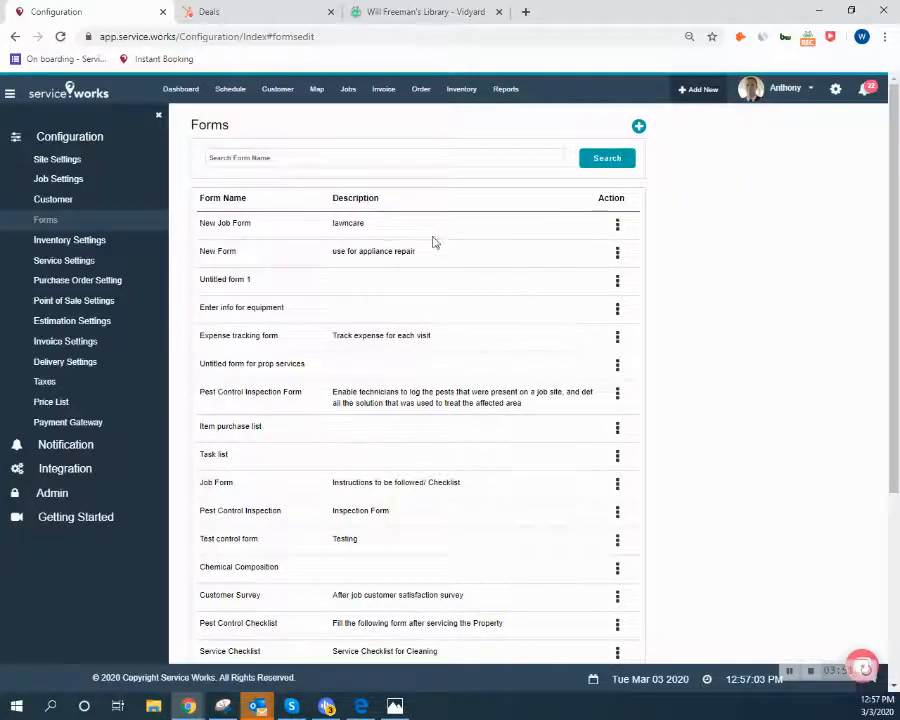
Start a new job from Jobs > New Job and attach New Job Form to it.
mouse_move(351, 93)
left_click(351, 115)
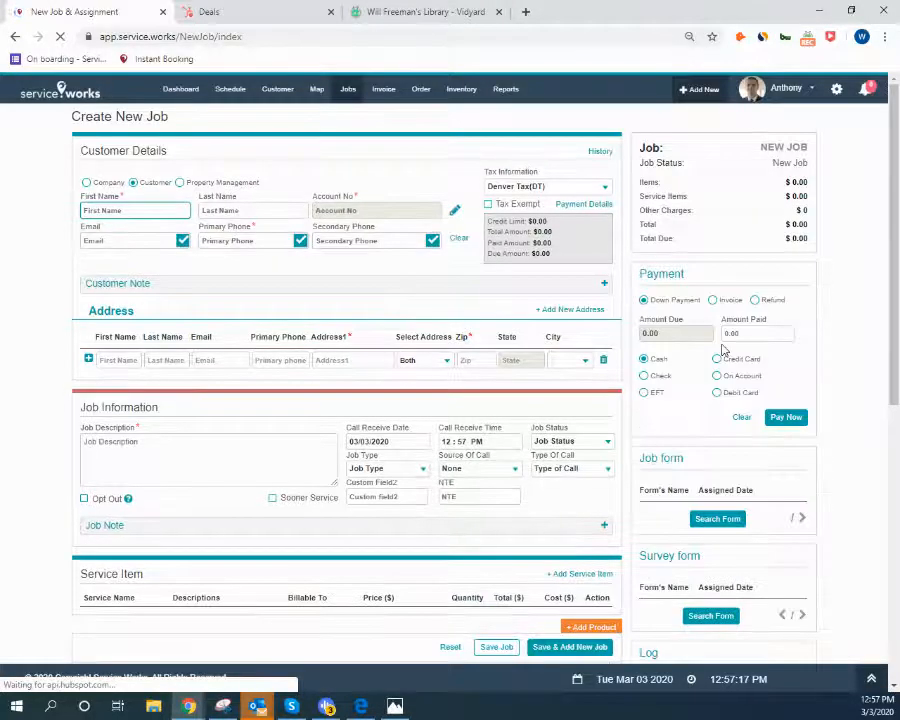
left_click(714, 520)
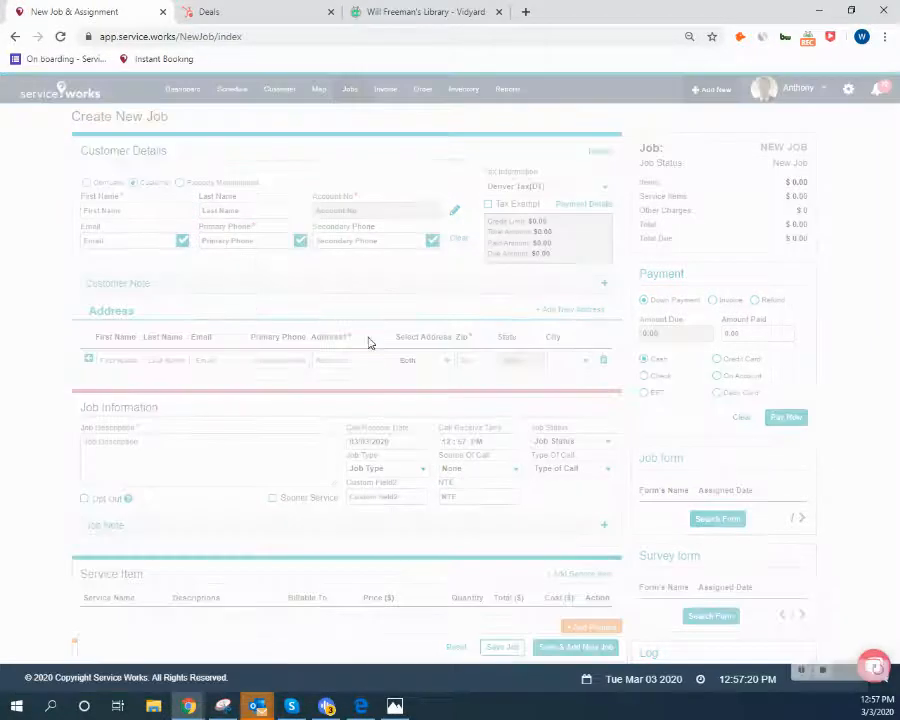
scroll(378, 261, "down", 10)
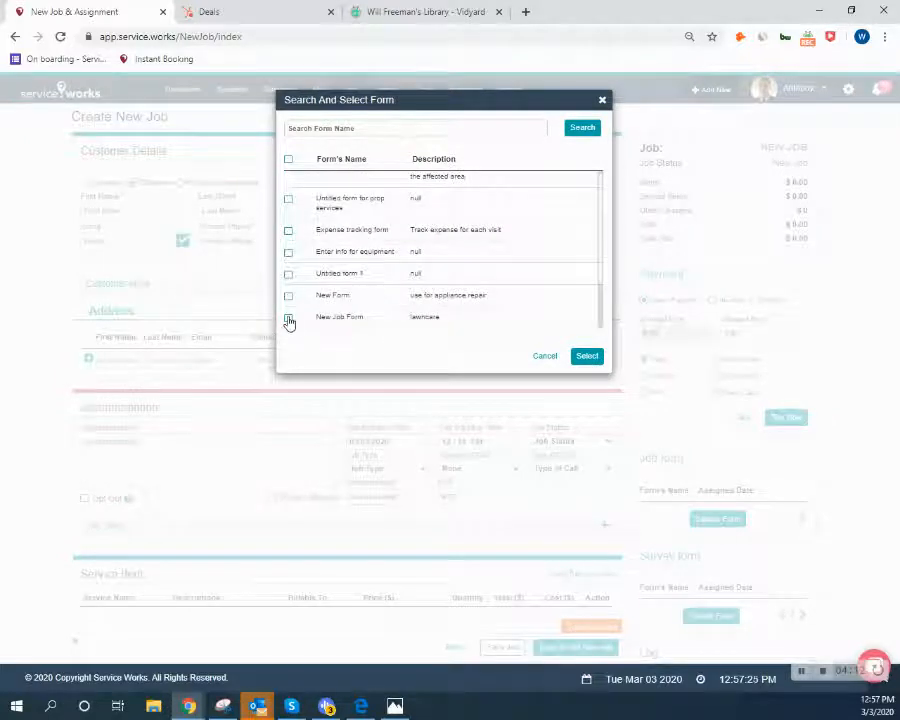
left_click(587, 358)
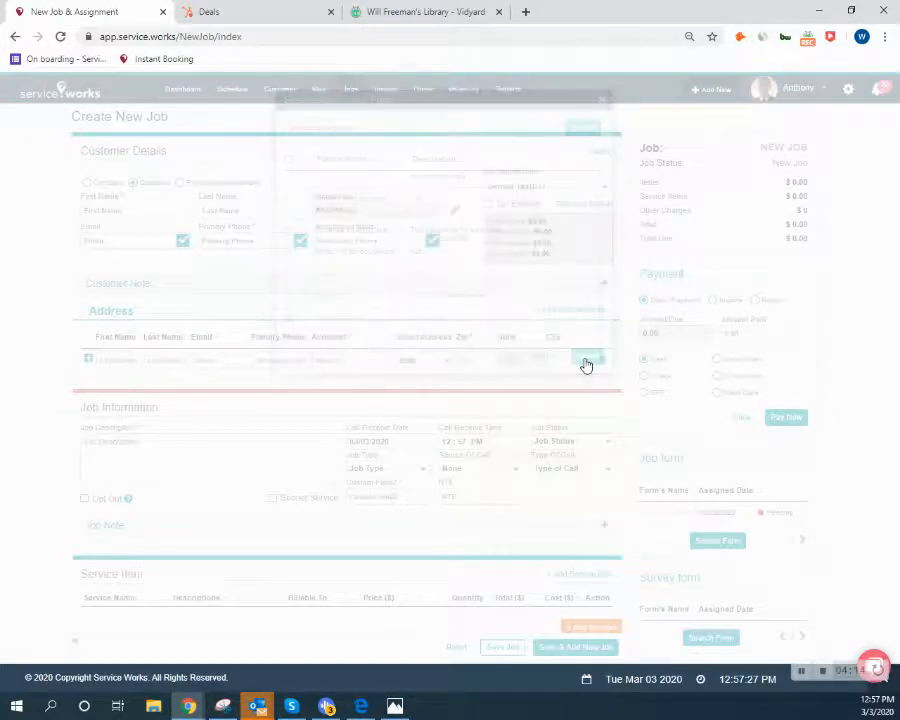